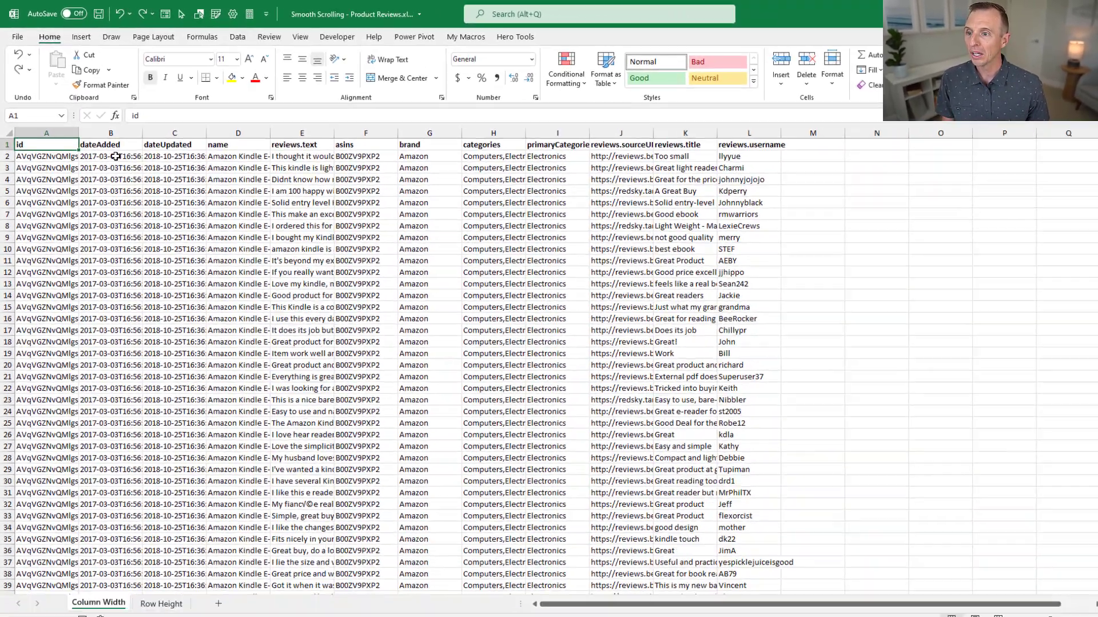
- AutoFit columns A through L, then scroll across to view the widened name and reviews.text columns
key(ctrl+space)
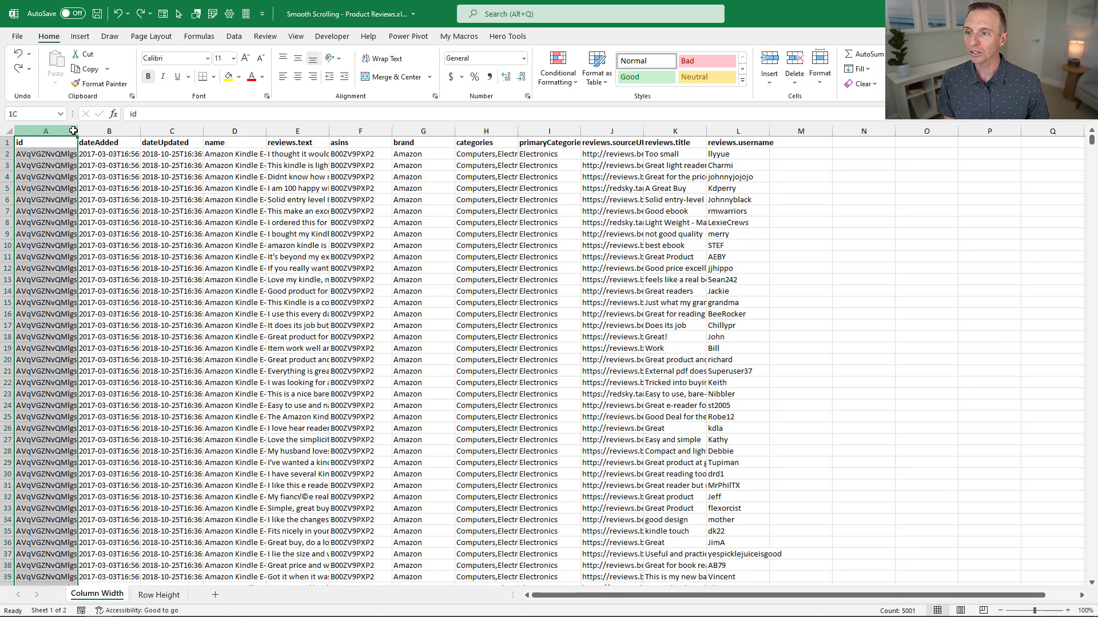
drag(129, 131, 737, 131)
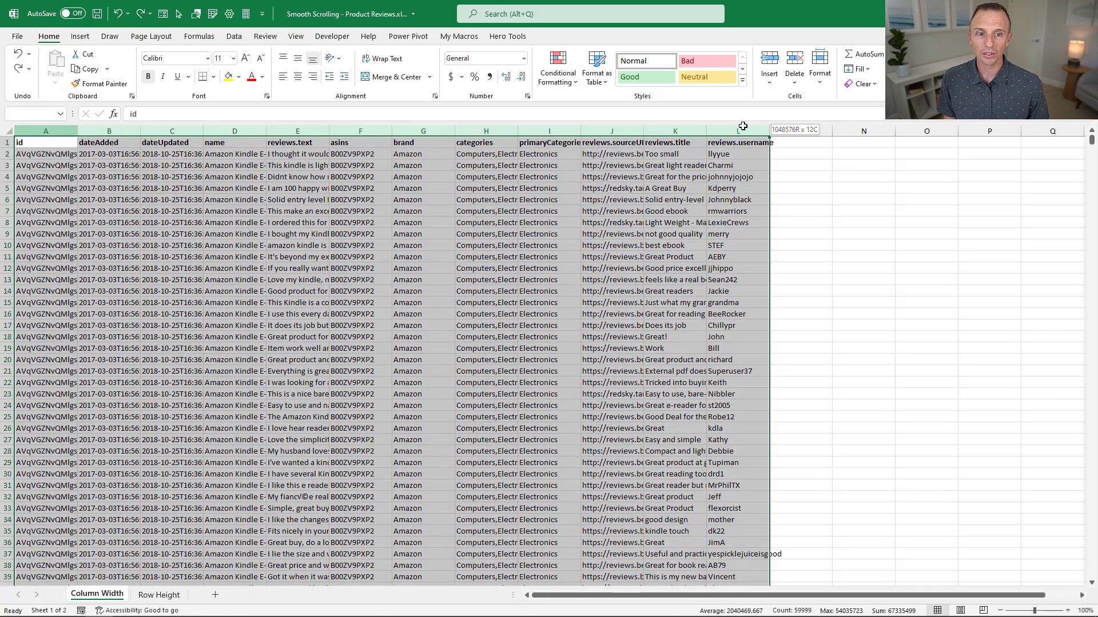
double_click(707, 131)
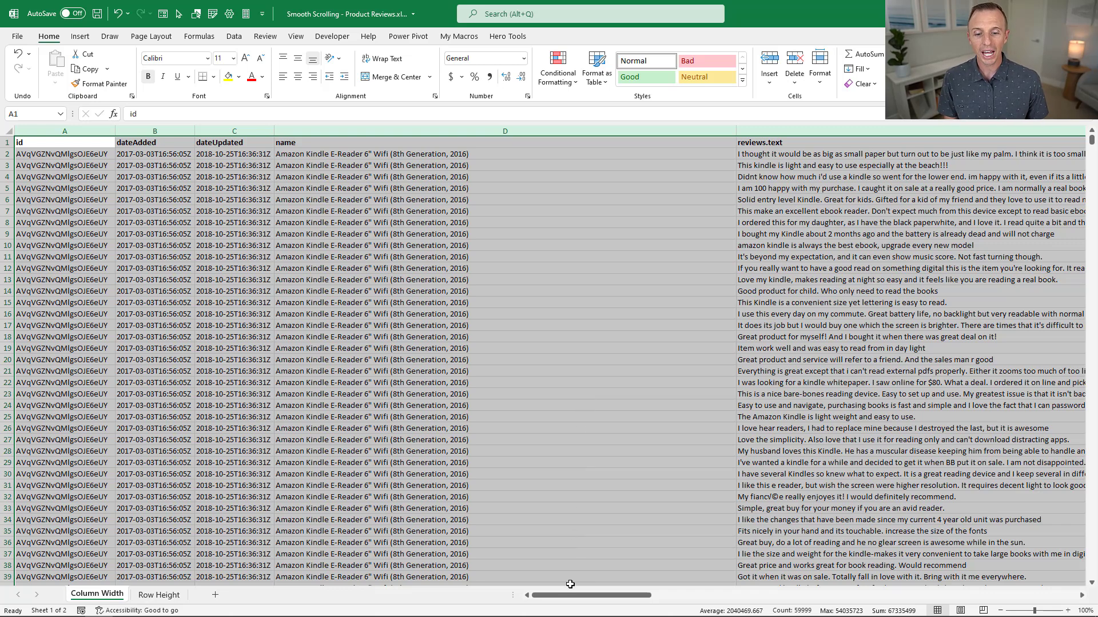
drag(571, 595, 633, 599)
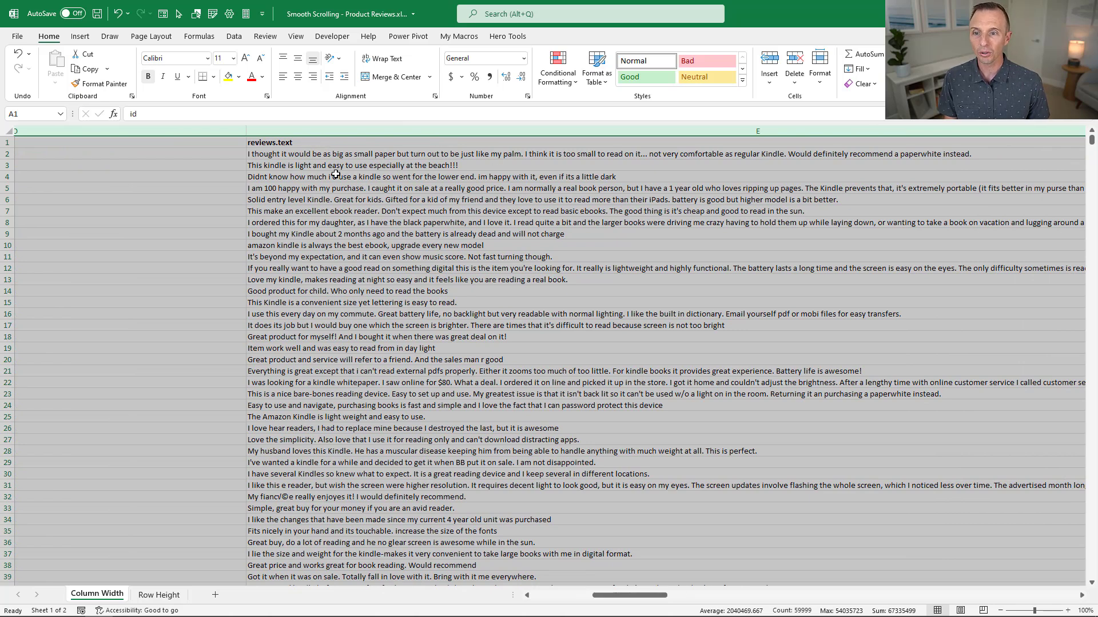
drag(617, 596, 652, 597)
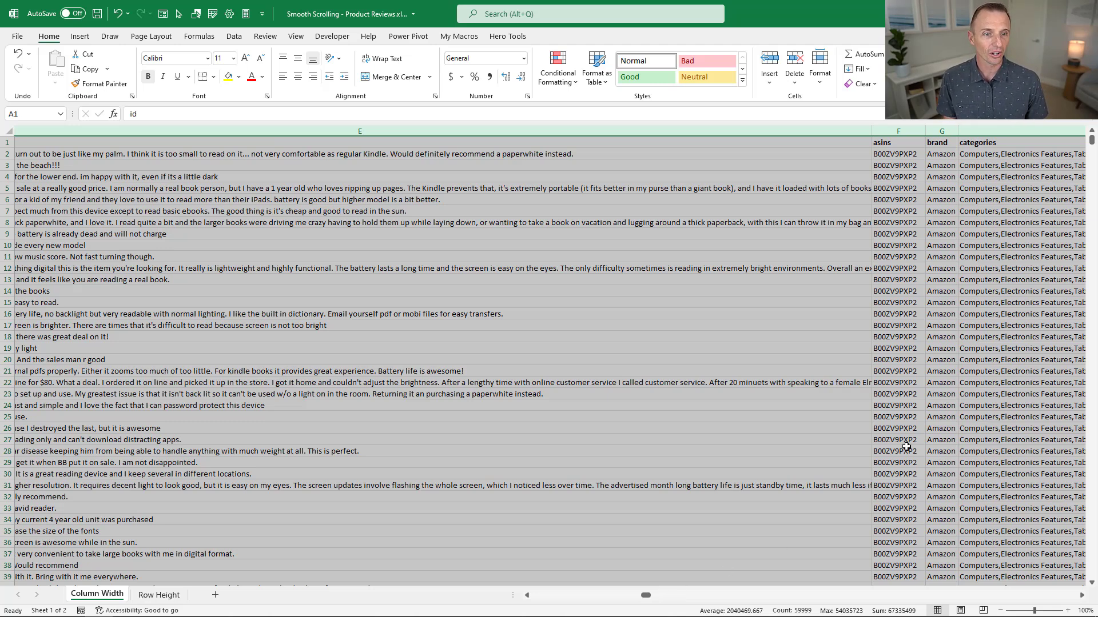
drag(646, 596, 583, 603)
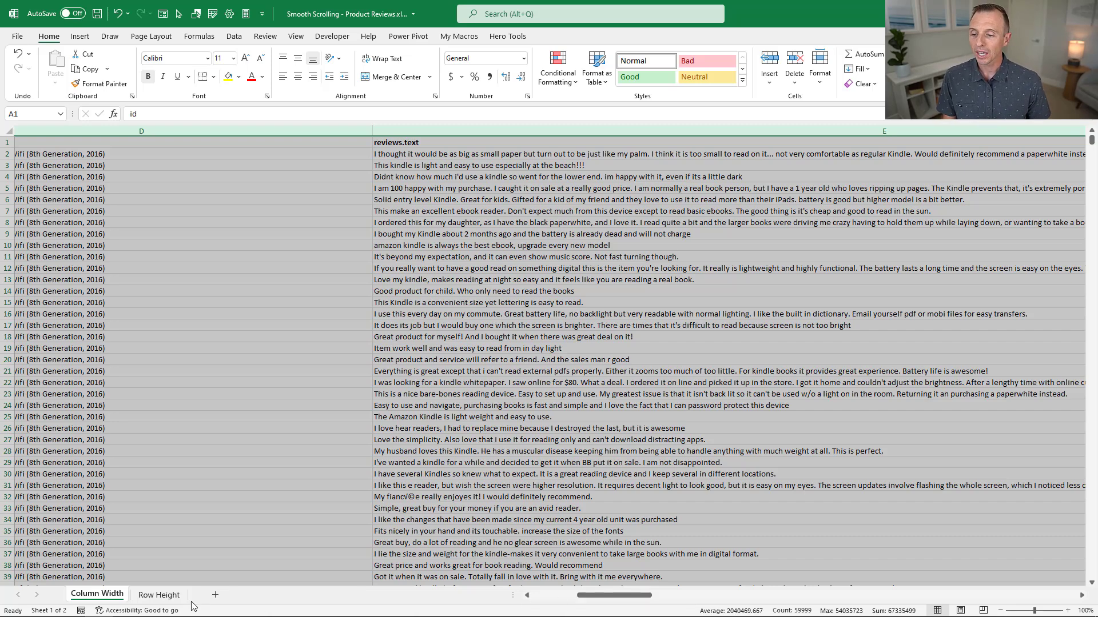
- Wrap text in reviews.text column E on the Row Height sheet and scroll through the taller rows
click(161, 595)
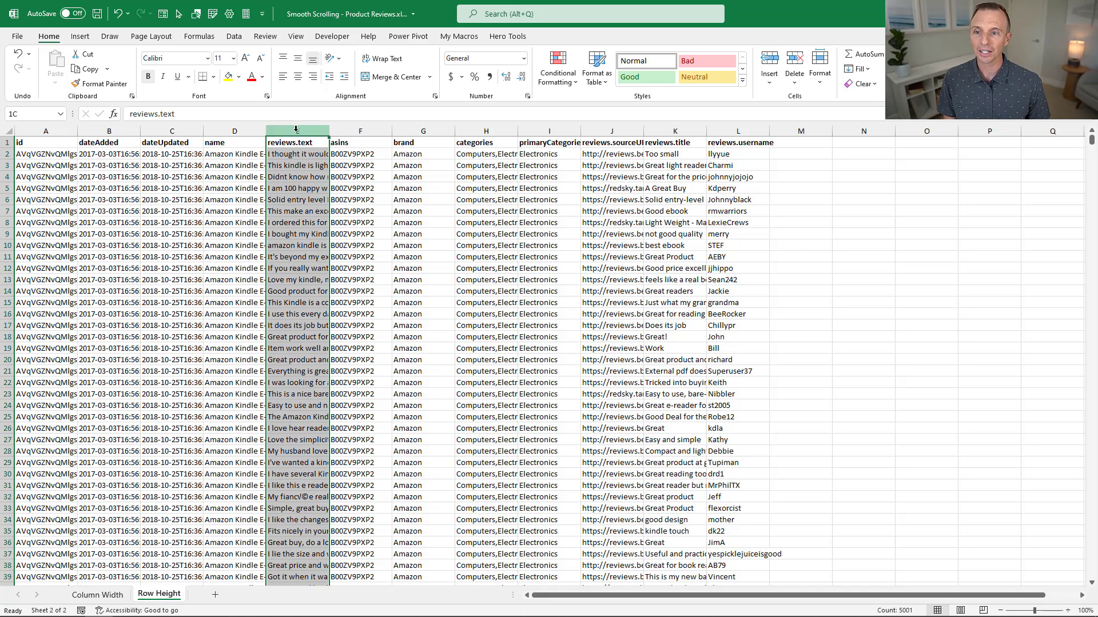
click(382, 59)
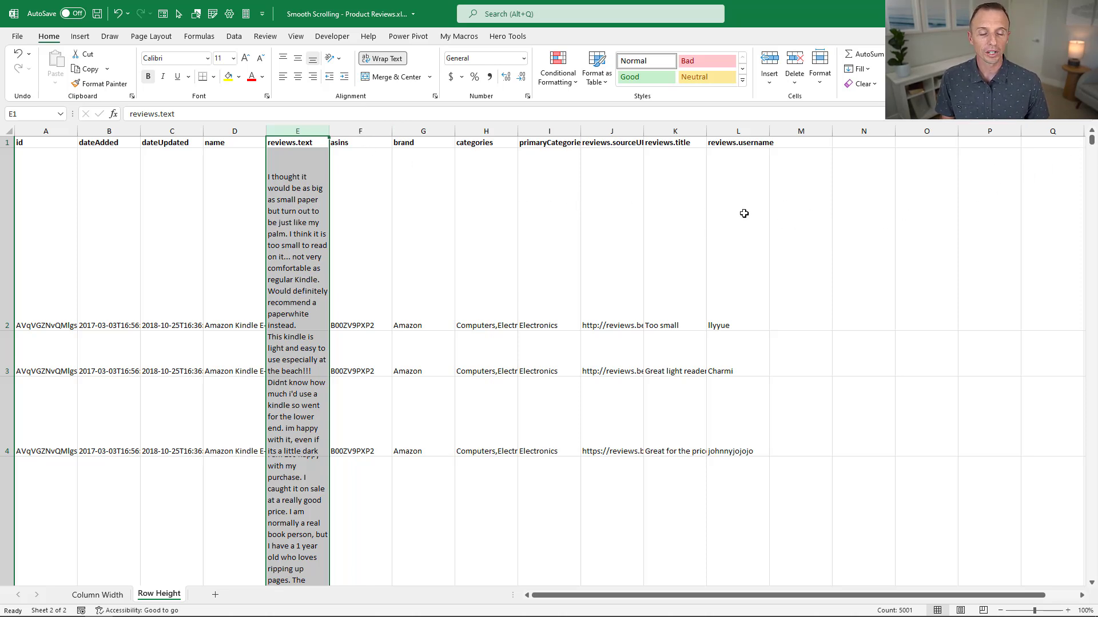
scroll(360, 220, down, 1)
scroll(361, 221, down, 2)
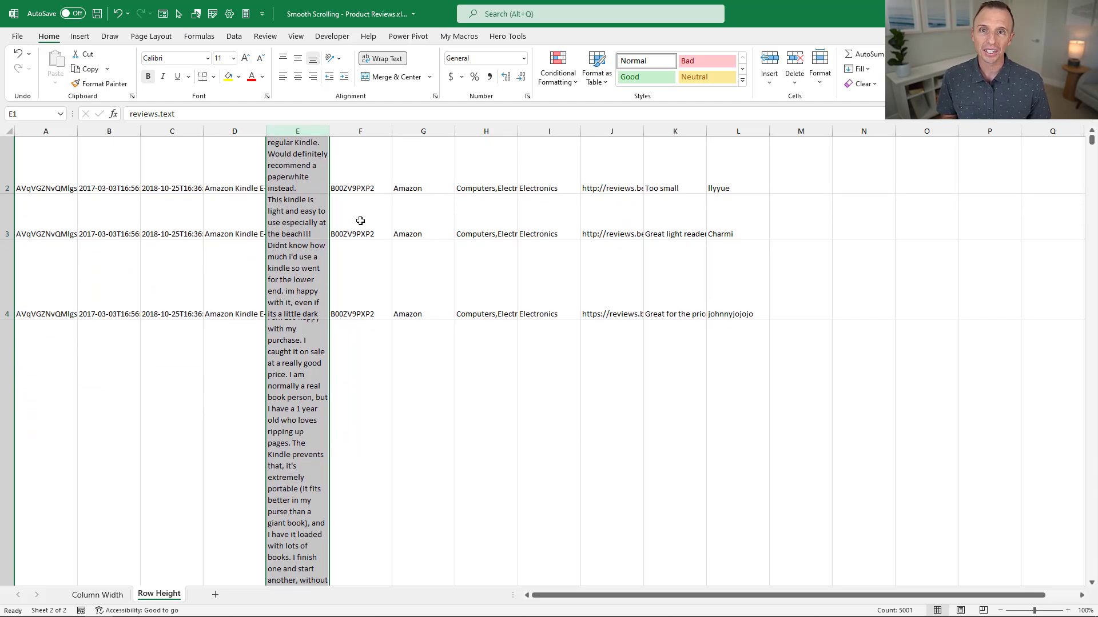
scroll(360, 221, down, 2)
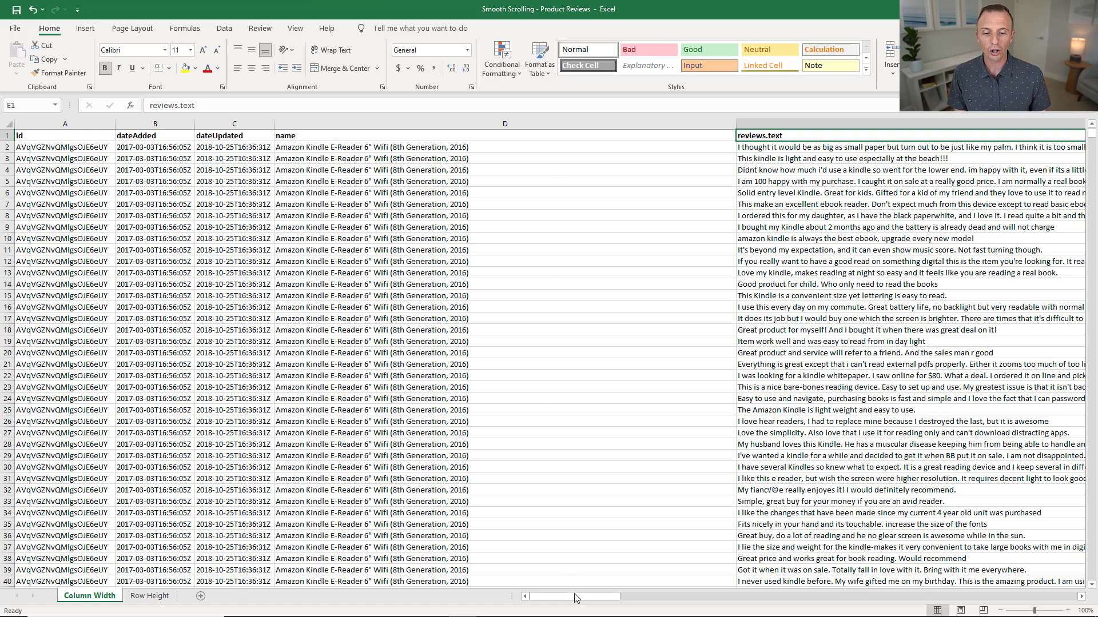
- Scroll across the Column Width sheet in the older Excel to view the wide autofit columns
mouse_move(574, 597)
mouse_down()
mouse_move(799, 597)
mouse_move(760, 595)
mouse_up()
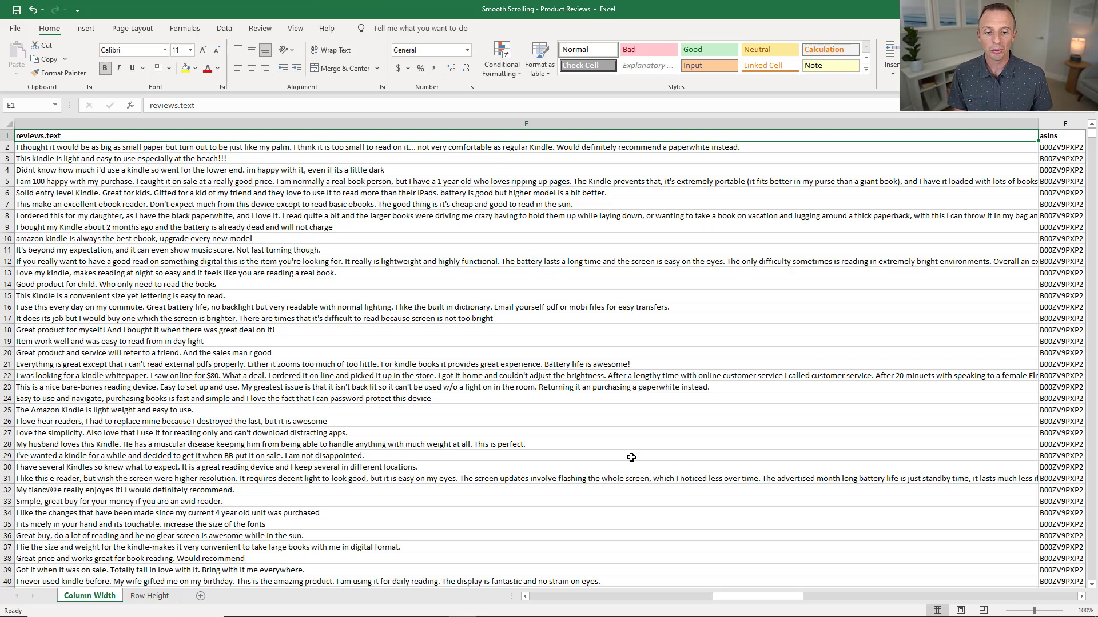
drag(733, 595, 706, 599)
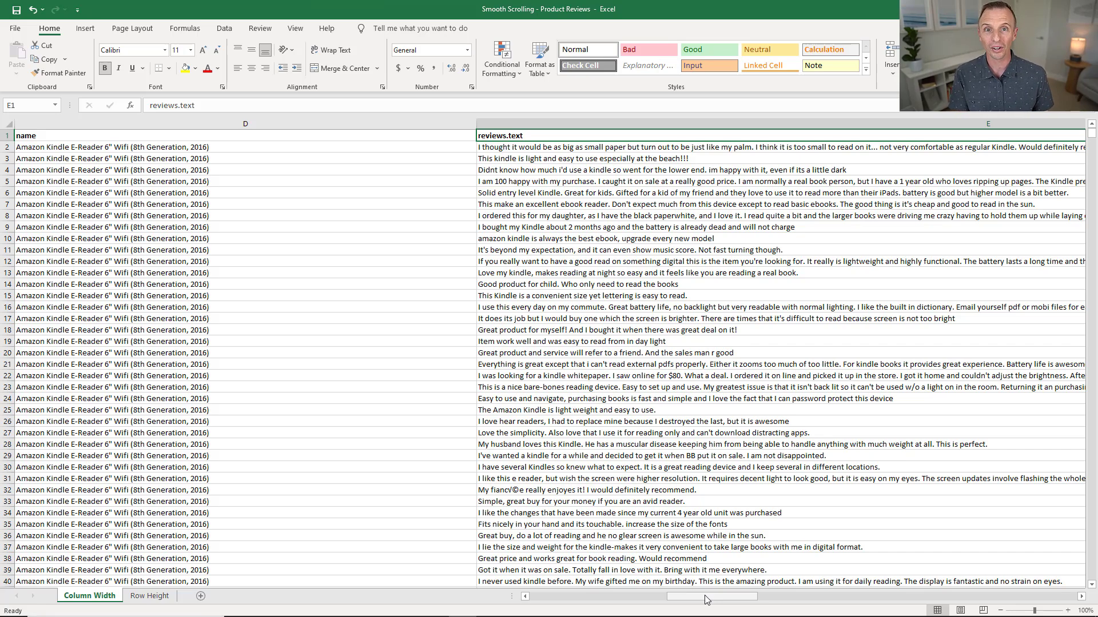
drag(705, 595, 801, 592)
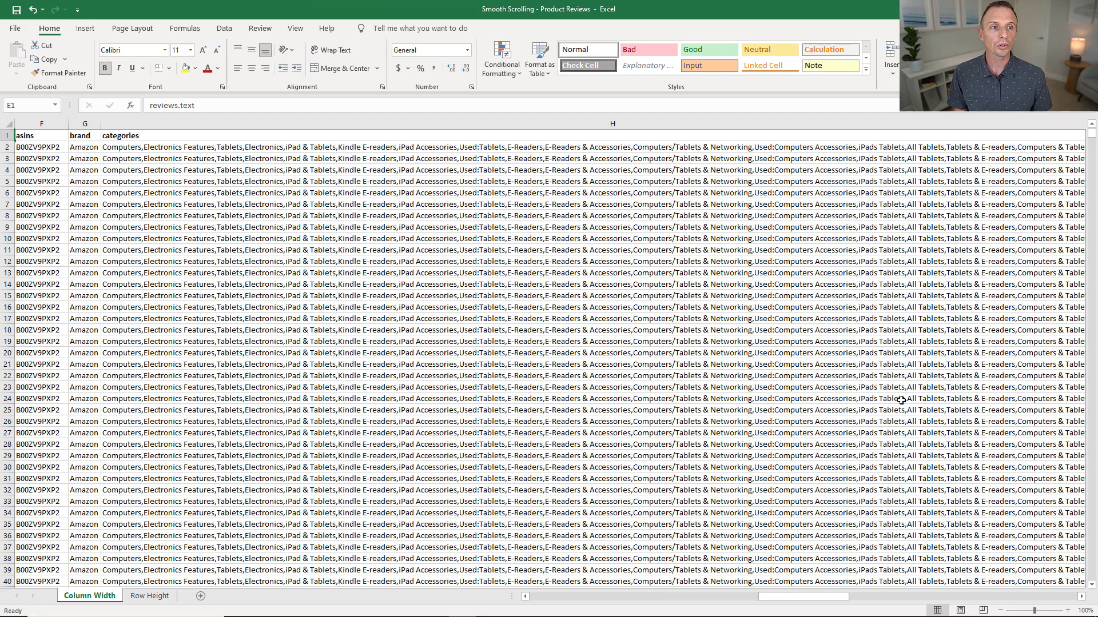
- Restore the Excel window and set the reviews.text column E width to 50
key(super+Down)
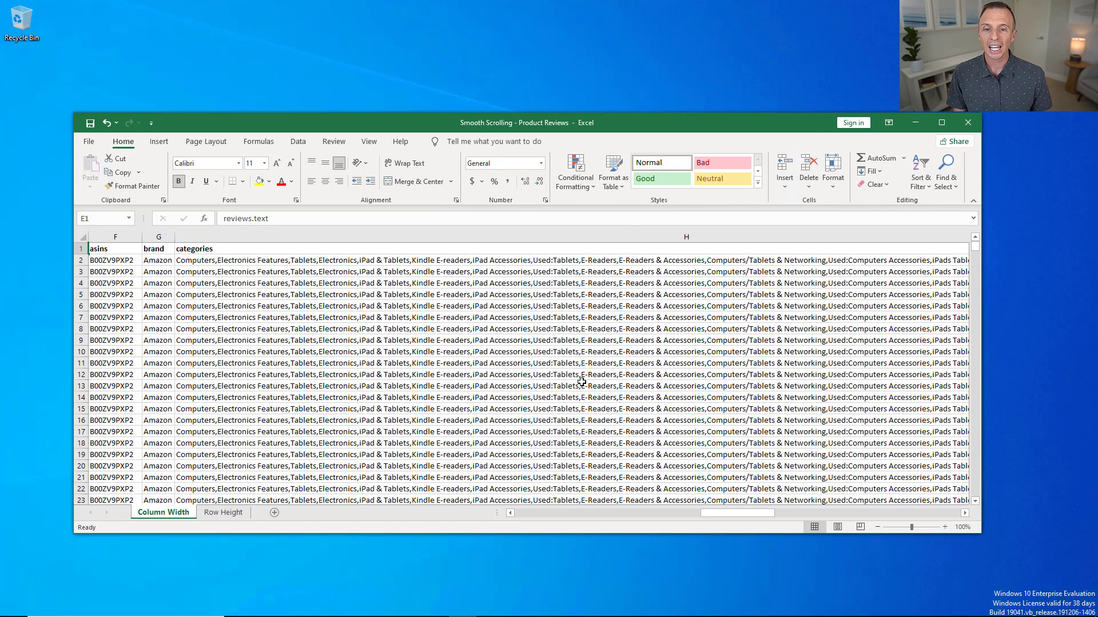
drag(714, 515, 678, 511)
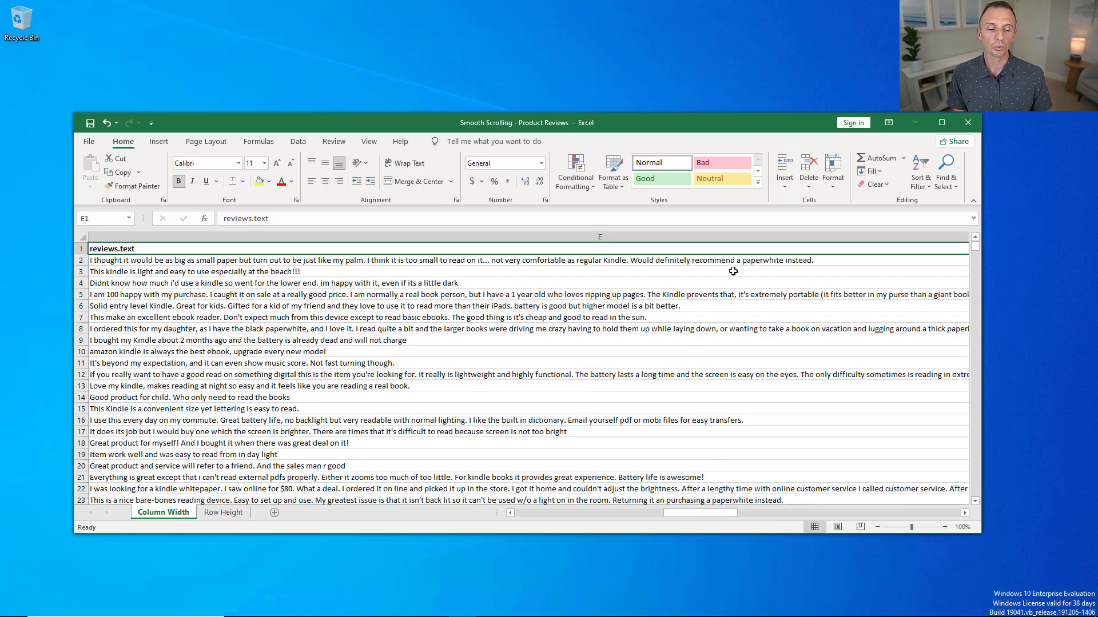
click(761, 238)
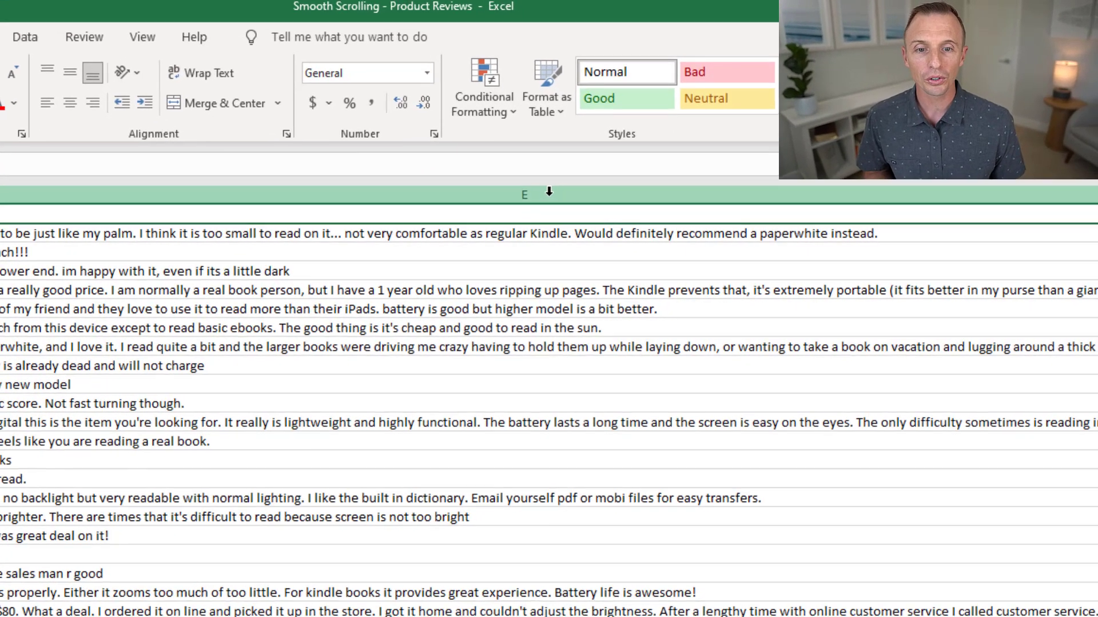
click(615, 238)
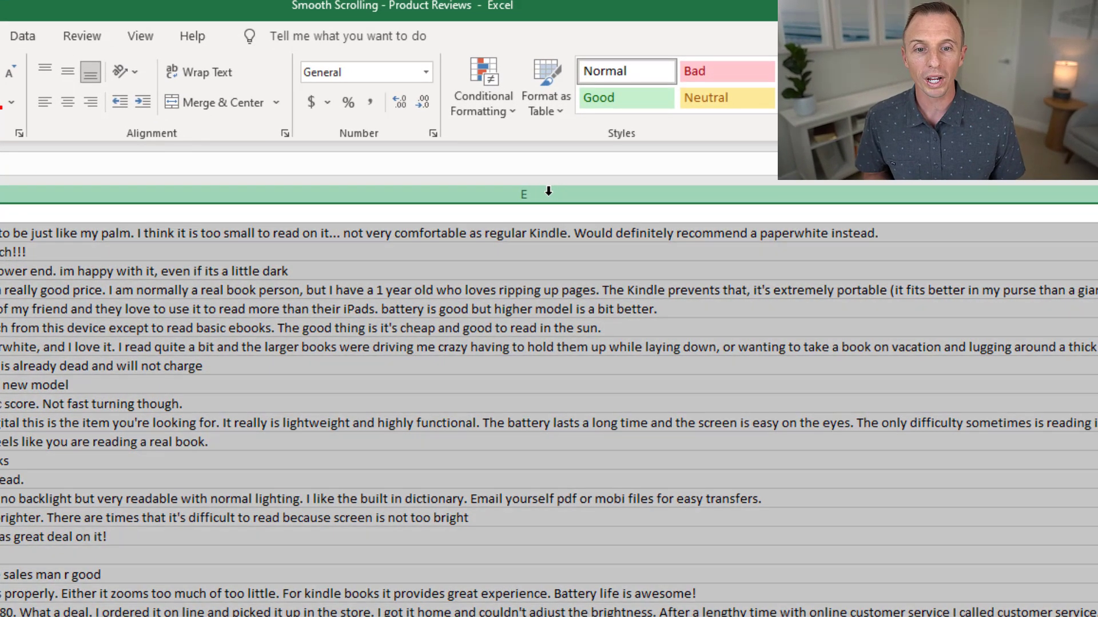
right_click(549, 199)
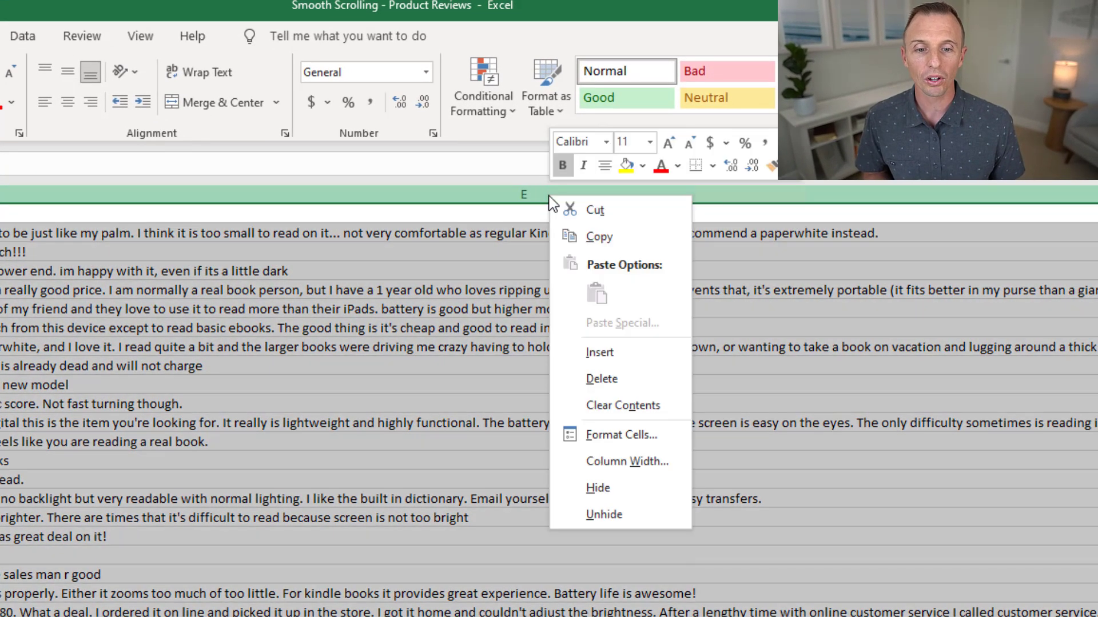
click(595, 462)
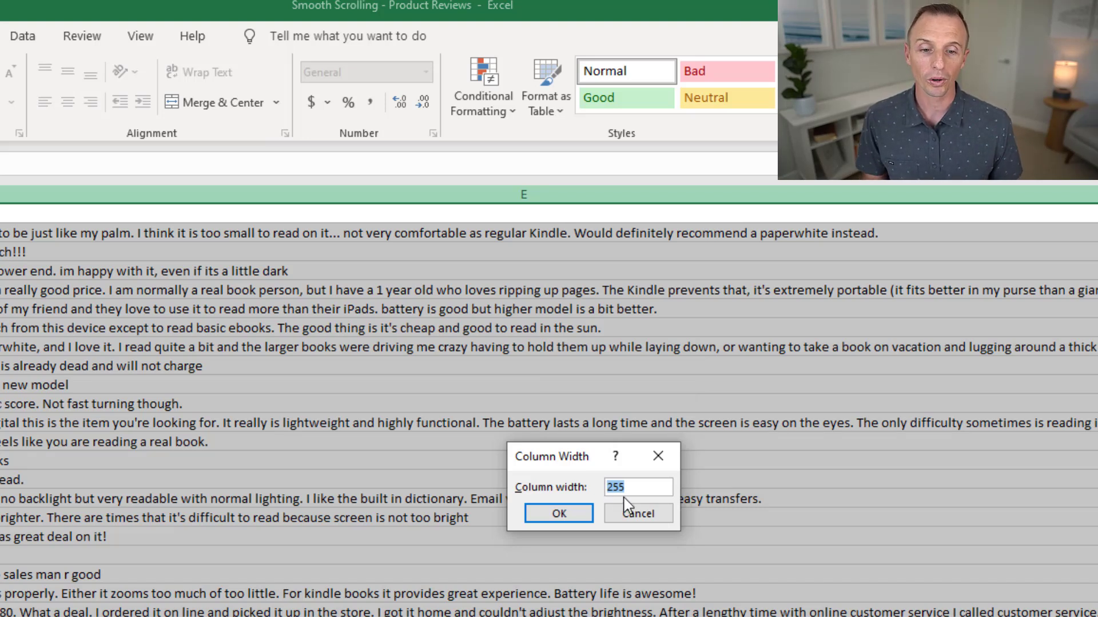
text(50)
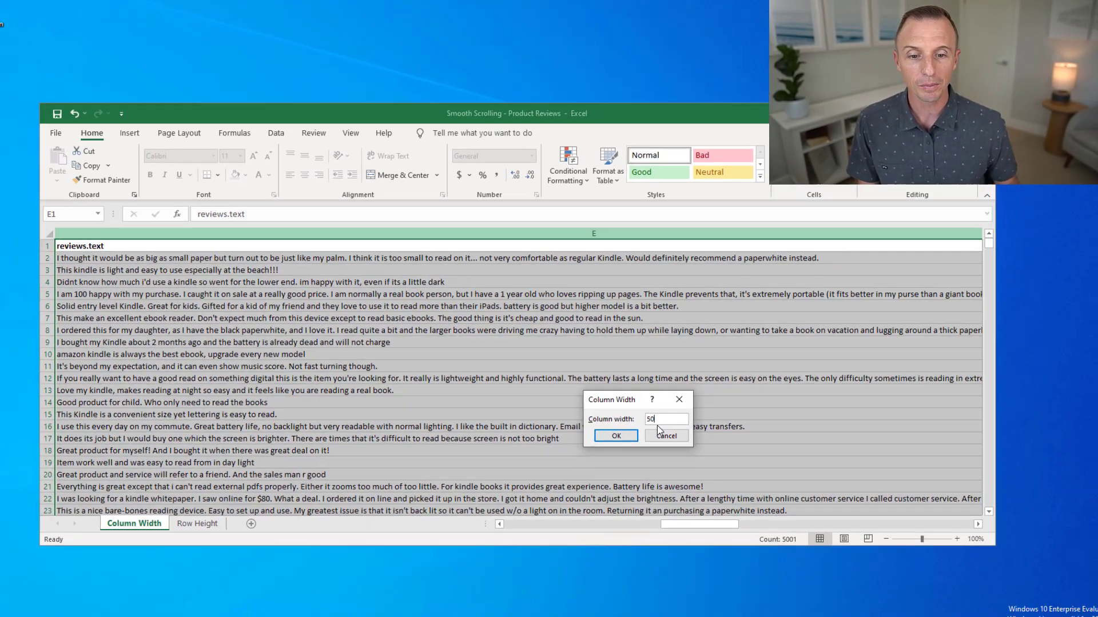
key(Return)
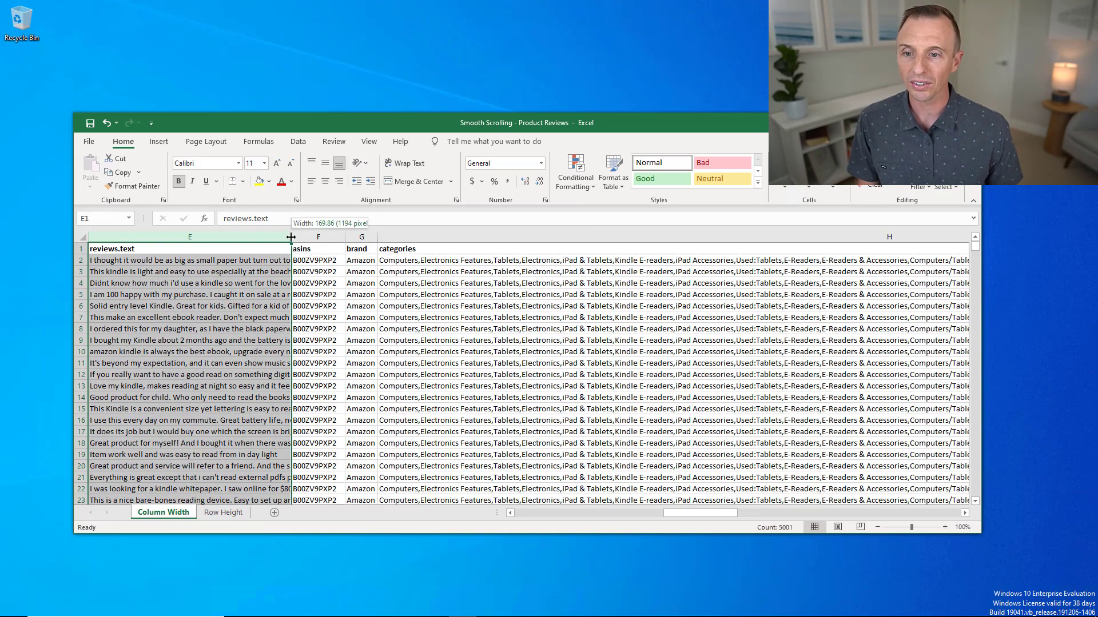
- Widen and AutoFit column E, then narrow it so asins and brand fit beside it at 100% zoom
drag(291, 236, 367, 237)
double_click(367, 236)
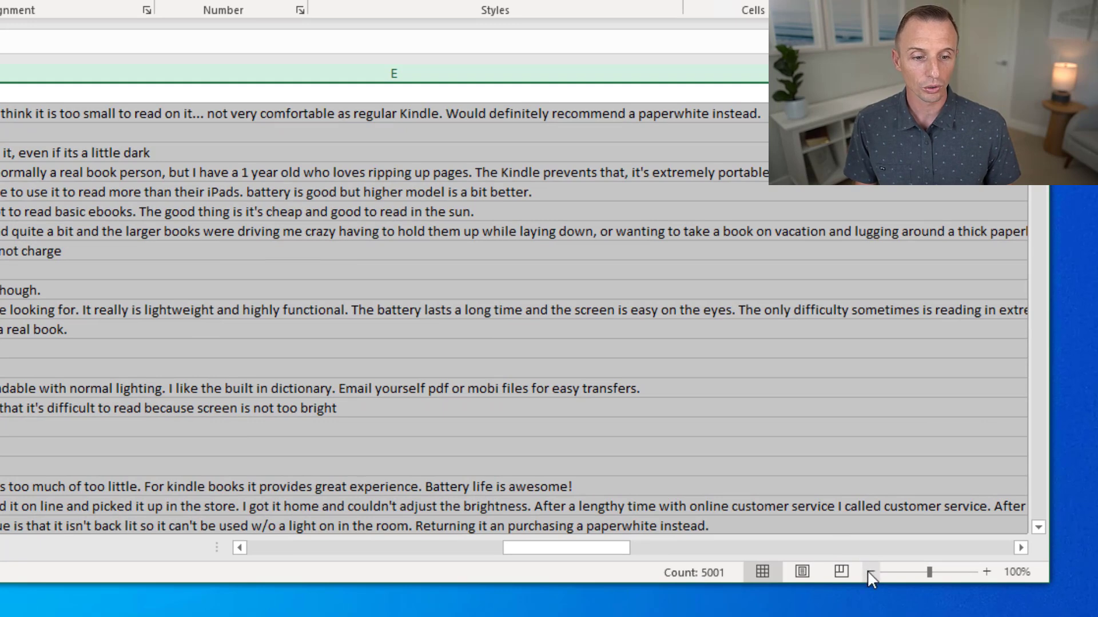
click(869, 572)
click(869, 572)
click(869, 572)
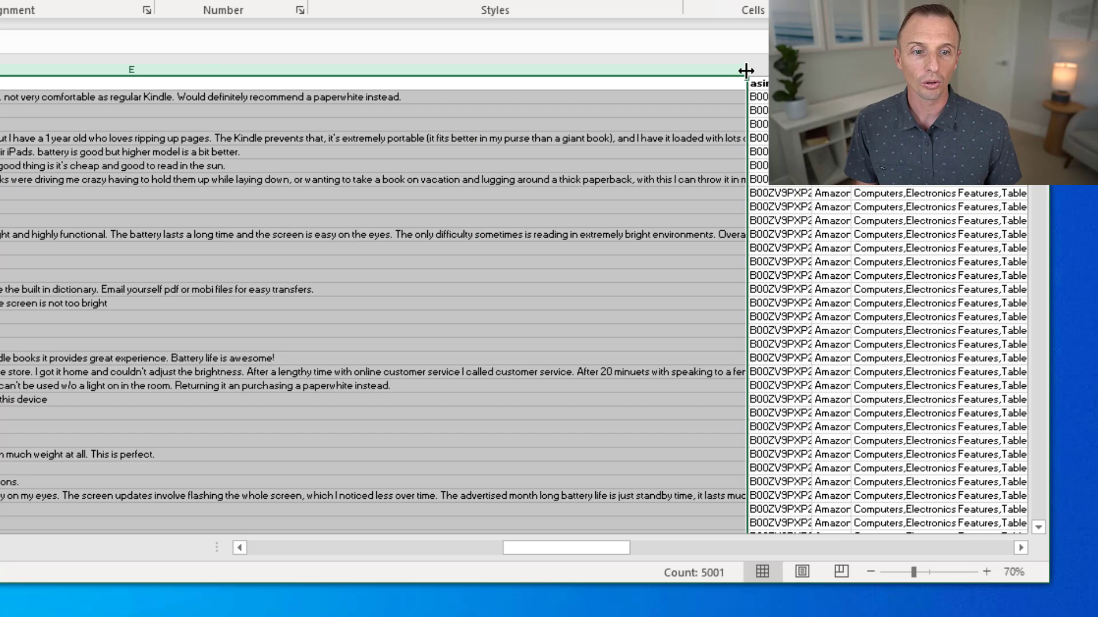
drag(746, 71, 252, 77)
click(986, 572)
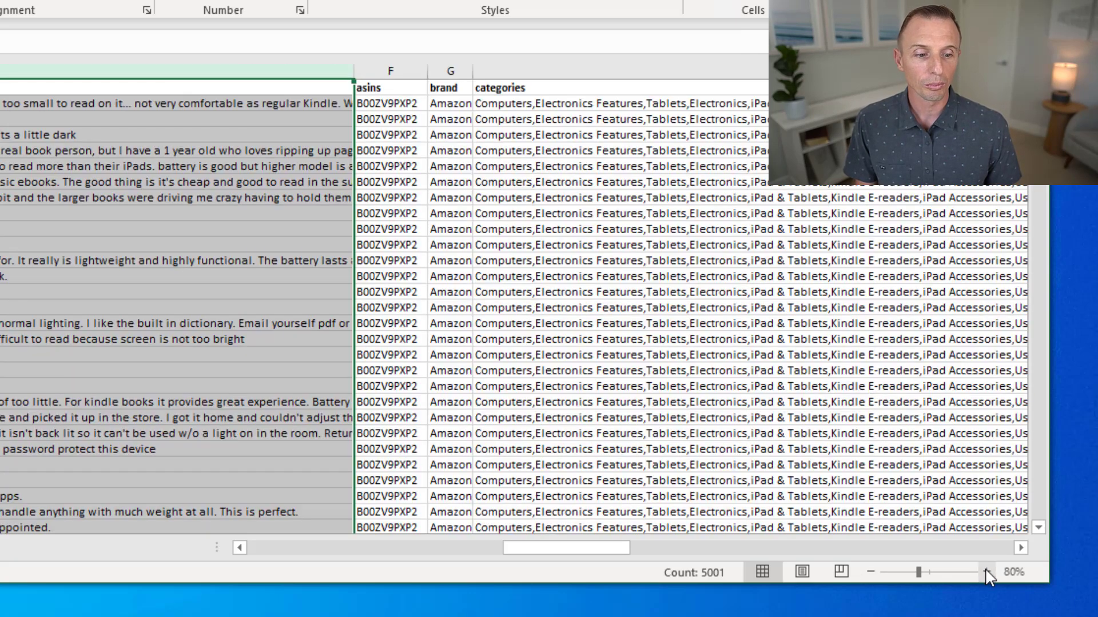
click(987, 572)
click(987, 572)
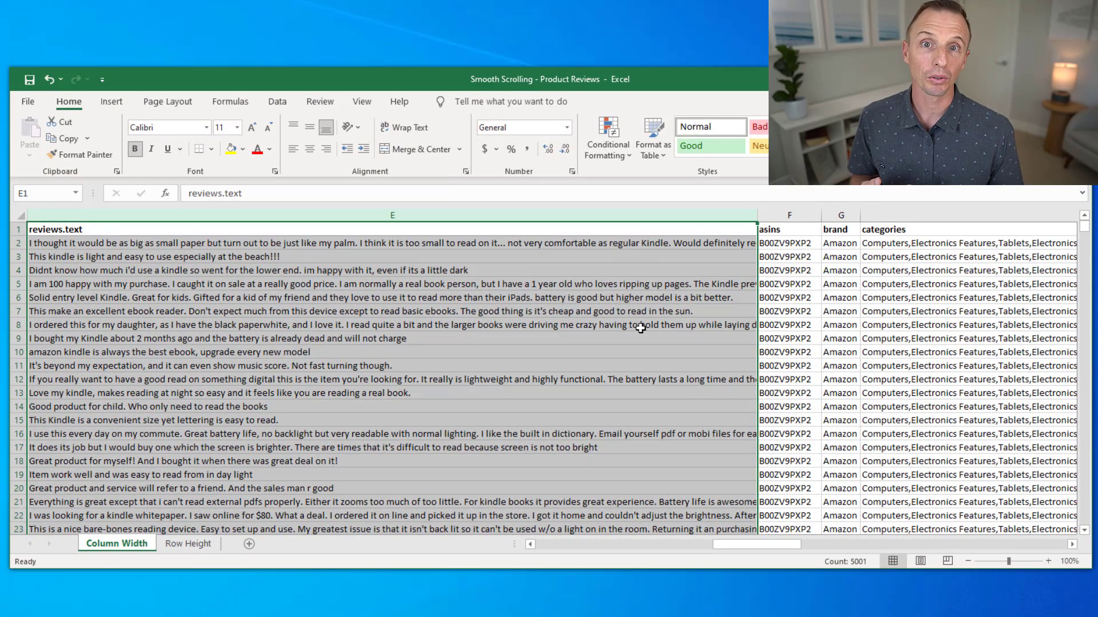
- On the Row Height sheet, give row 8 a row height of 100
click(195, 545)
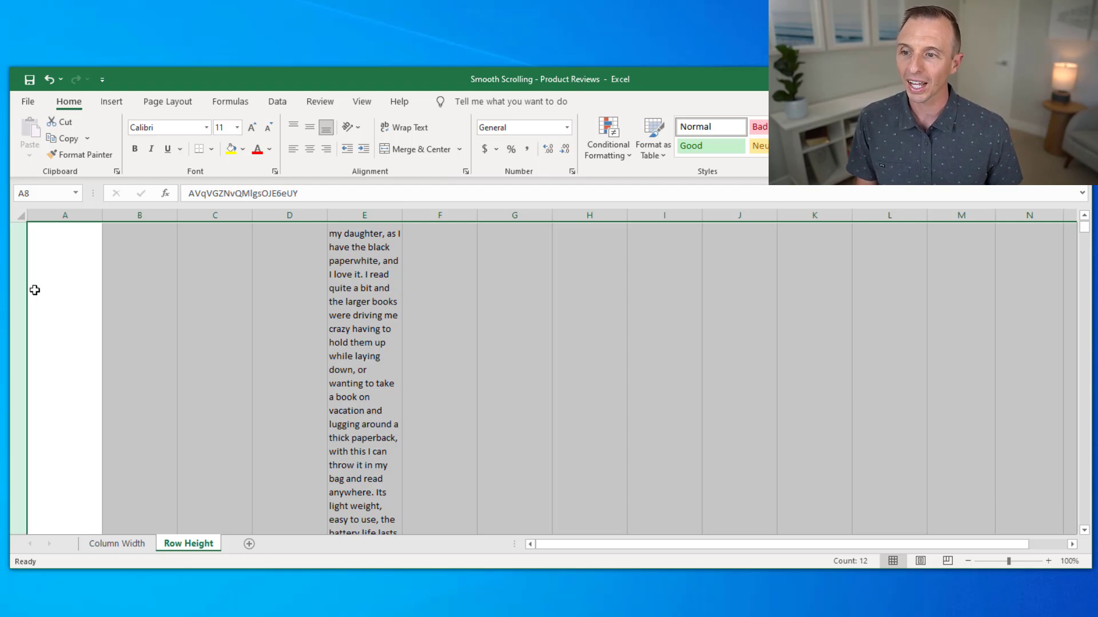
right_click(20, 330)
click(75, 521)
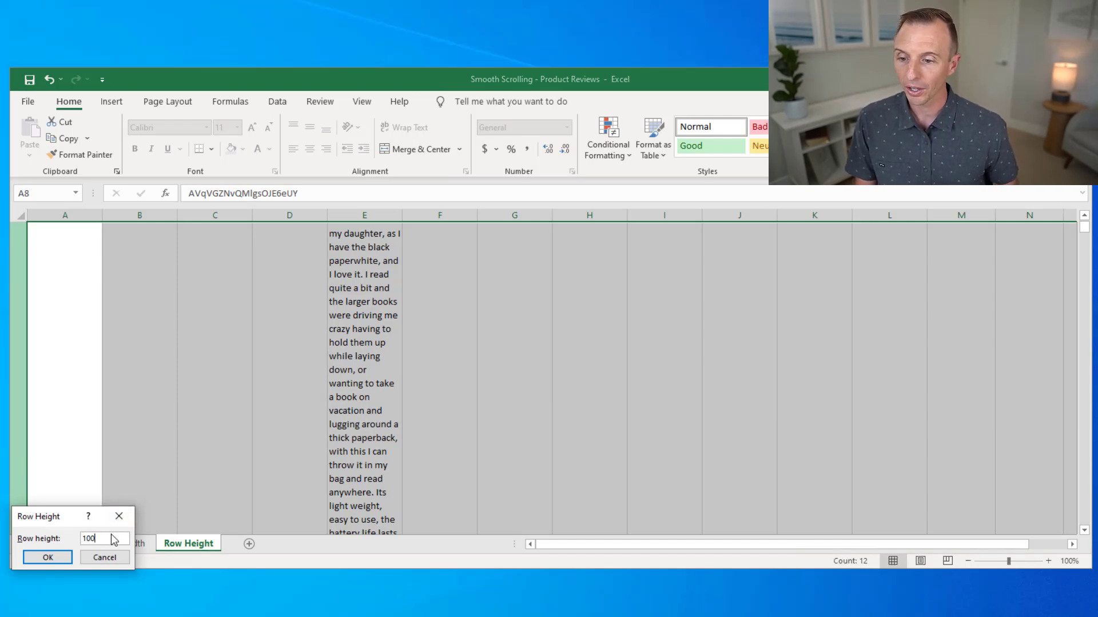
key(Return)
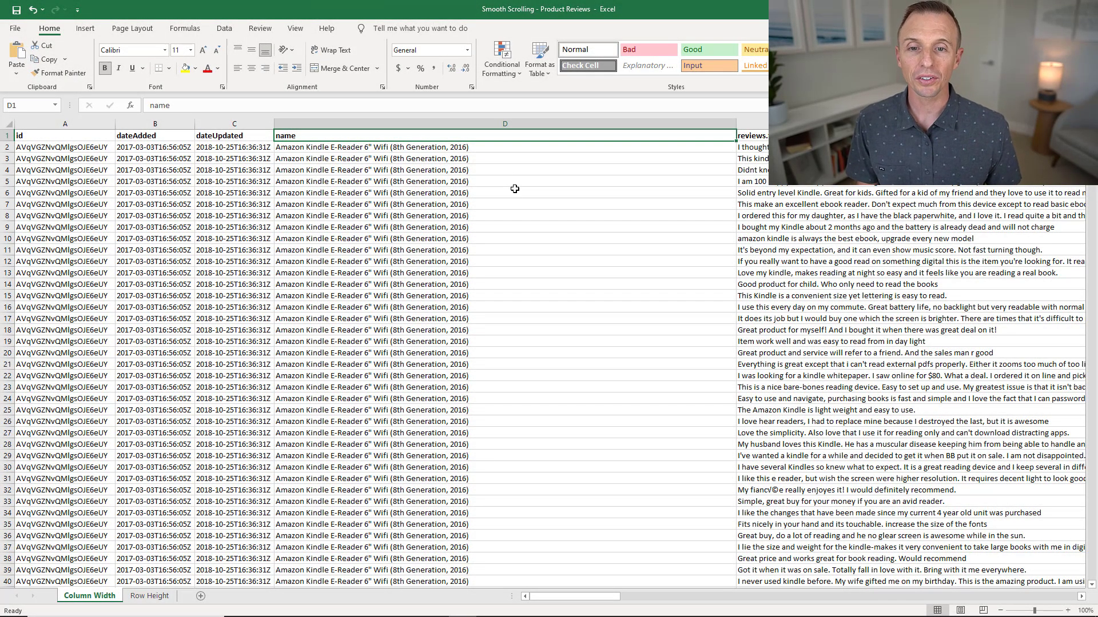
middle_click(514, 190)
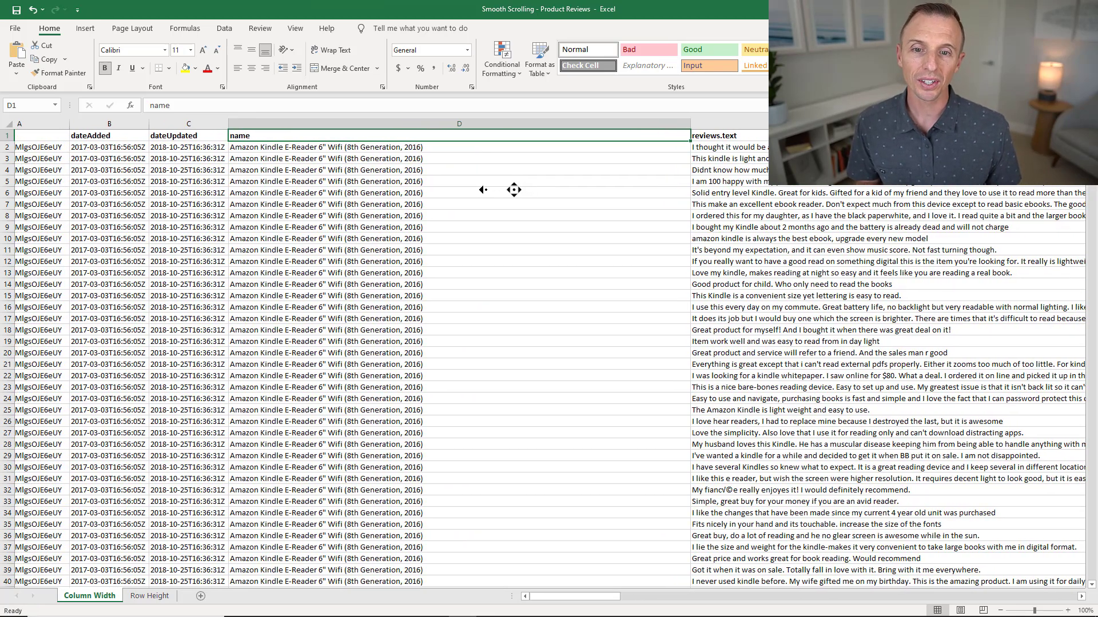
middle_click(485, 189)
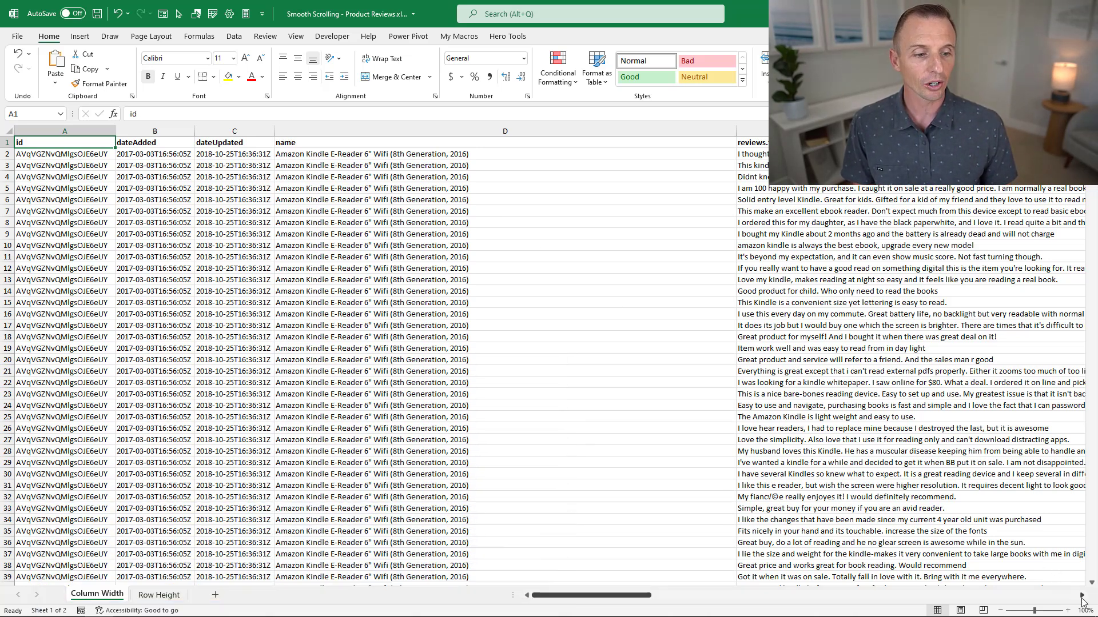
click(1081, 596)
click(1081, 597)
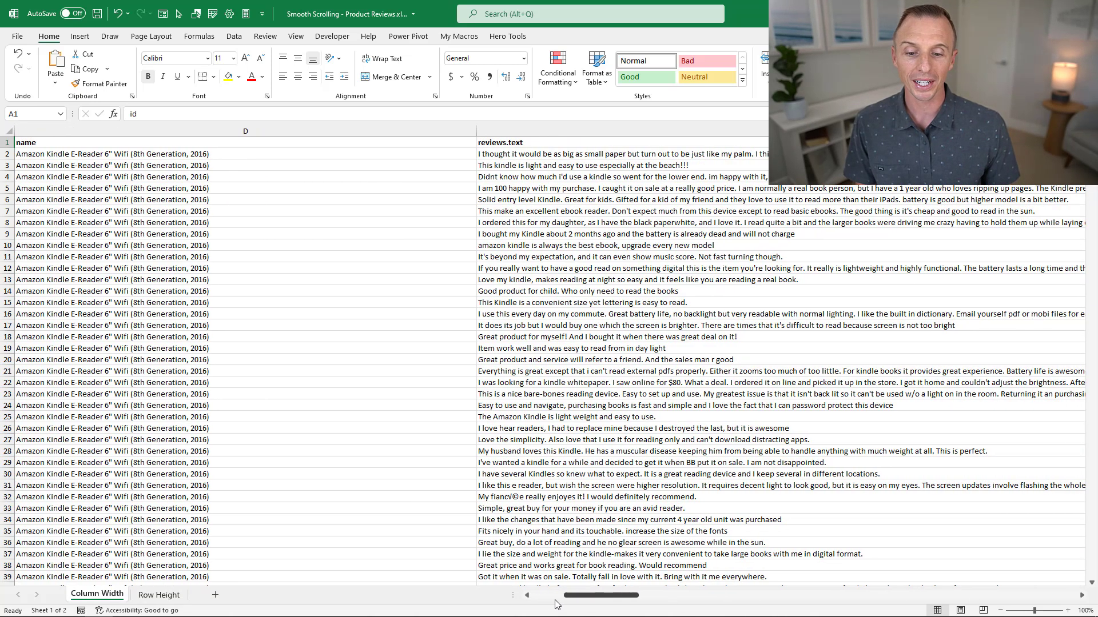
click(526, 597)
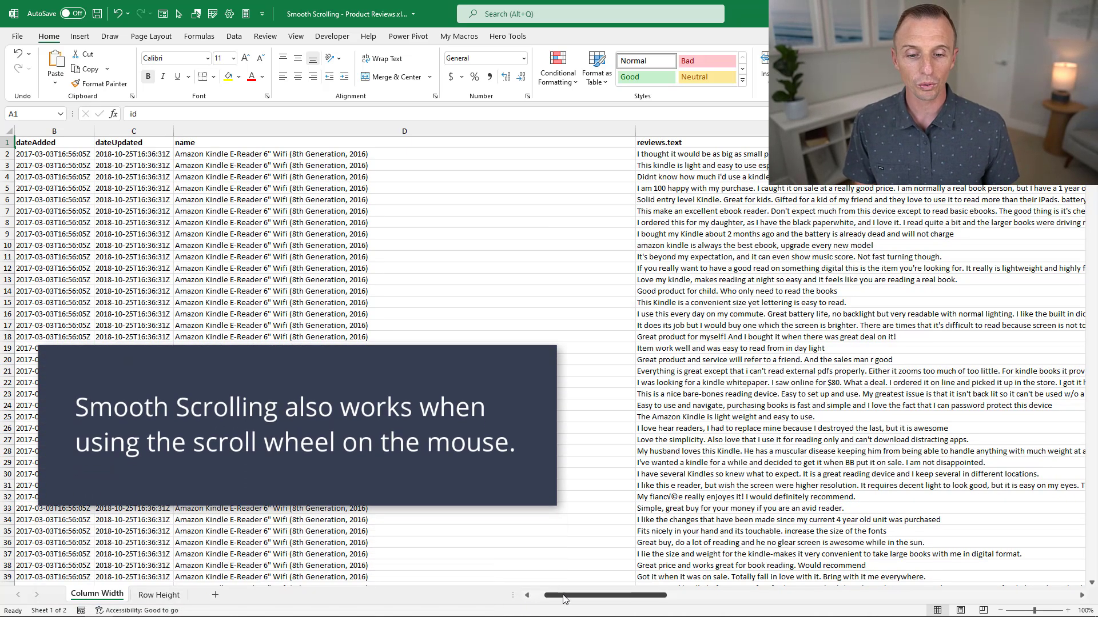
drag(565, 599, 597, 584)
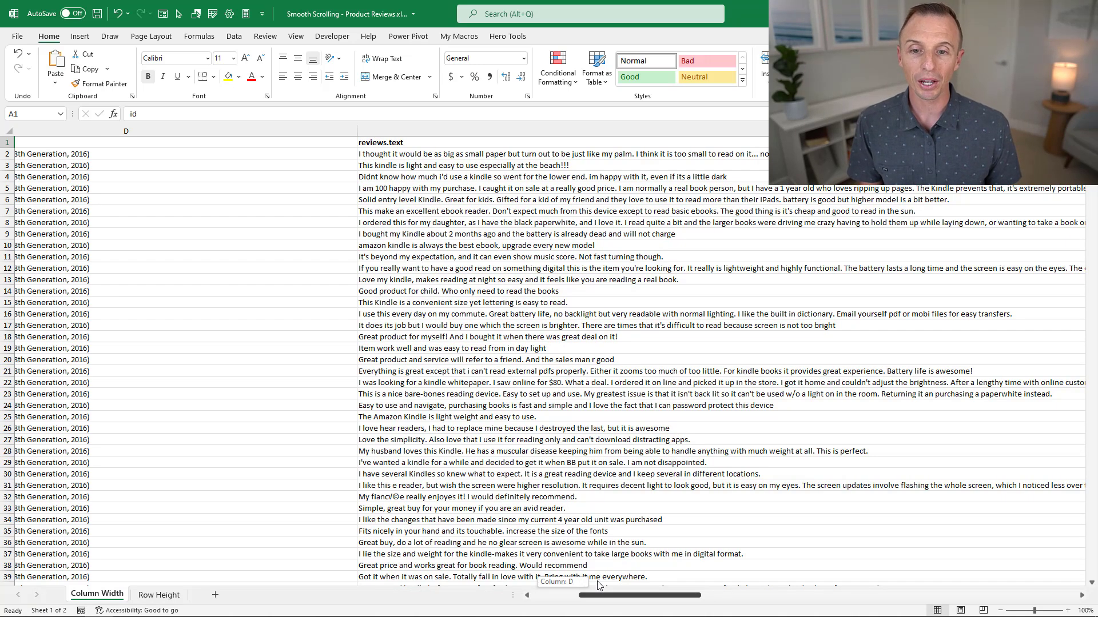
drag(598, 585, 599, 585)
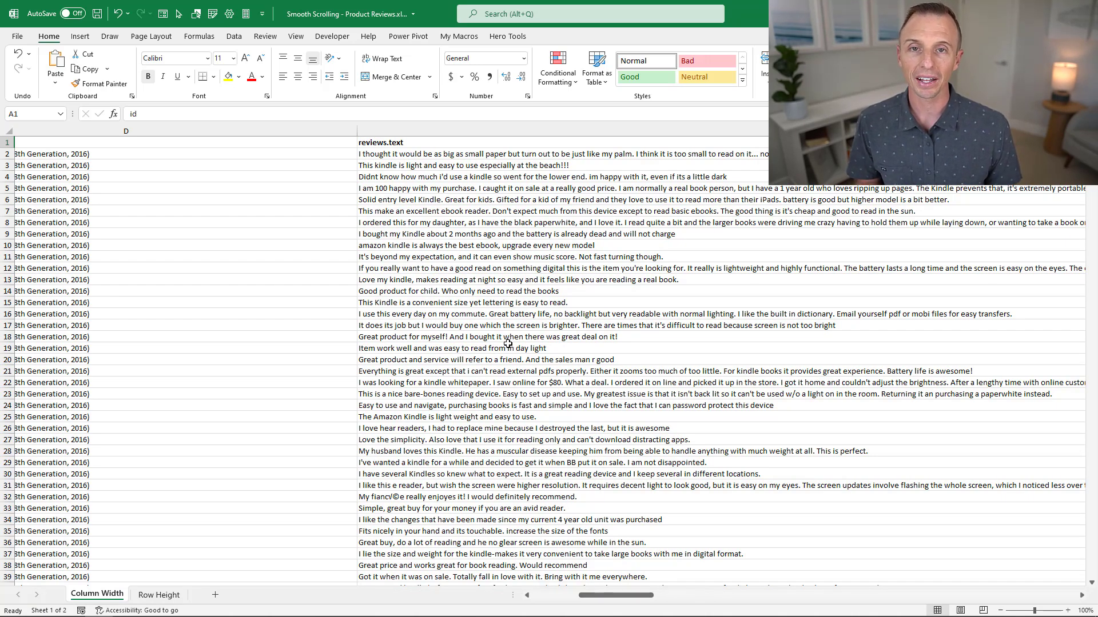